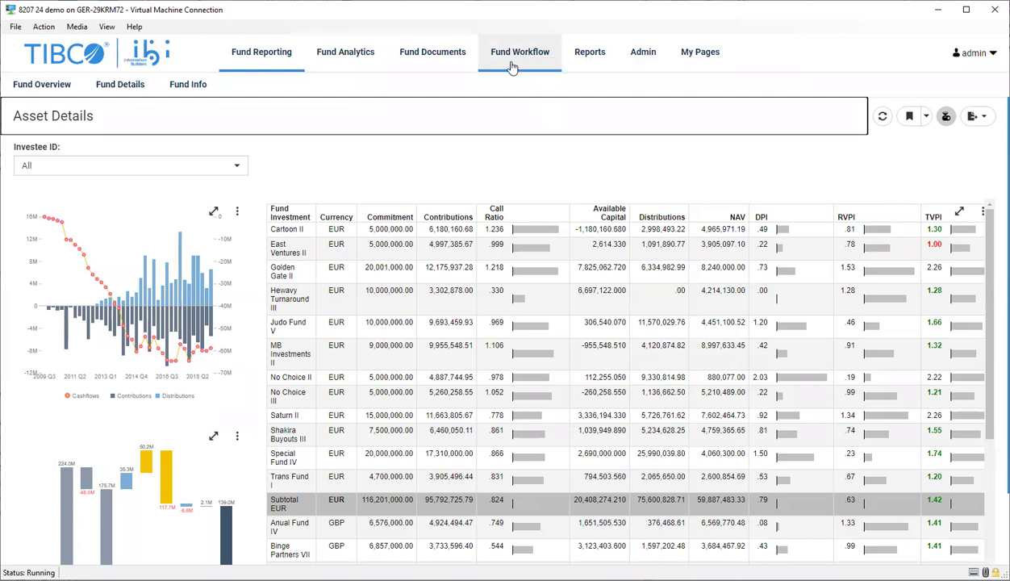
click(510, 66)
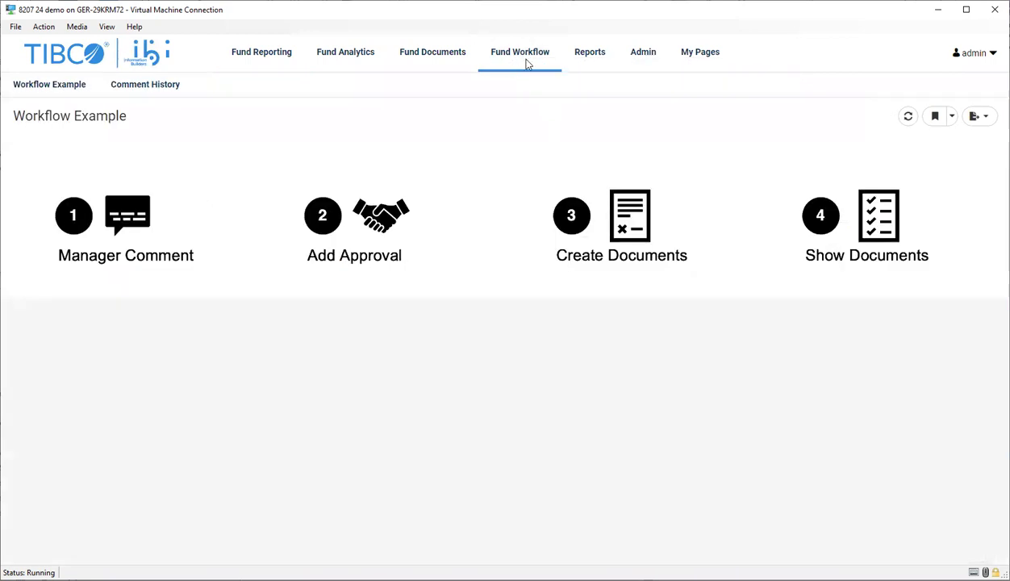
click(107, 216)
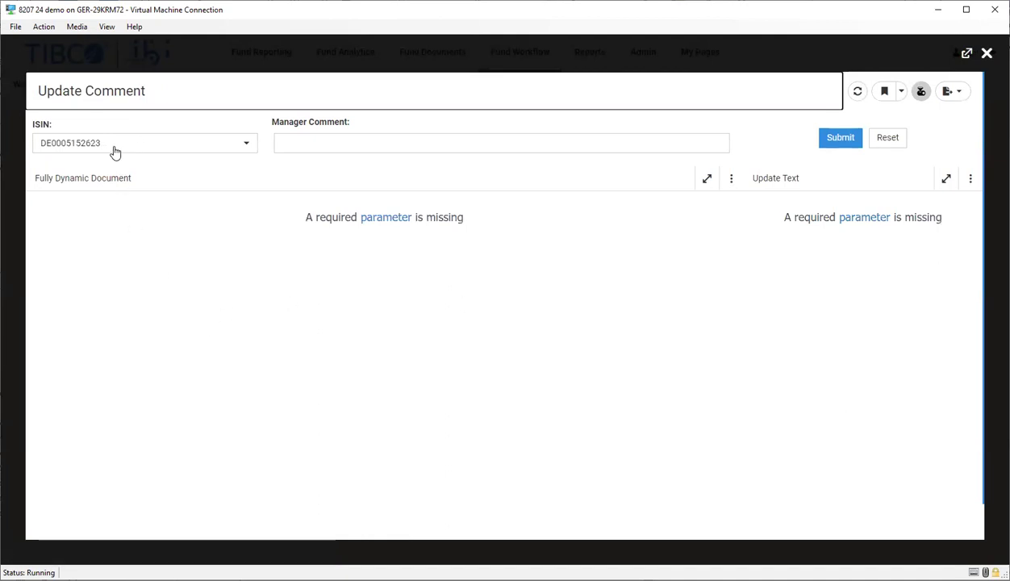
click(842, 139)
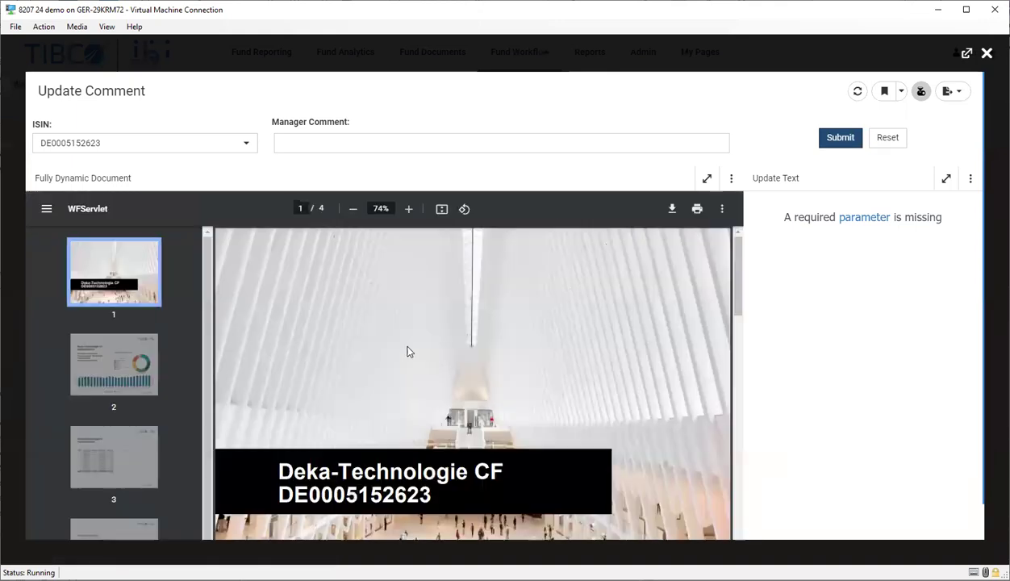
scroll(446, 355, down, 2)
scroll(453, 362, down, 7)
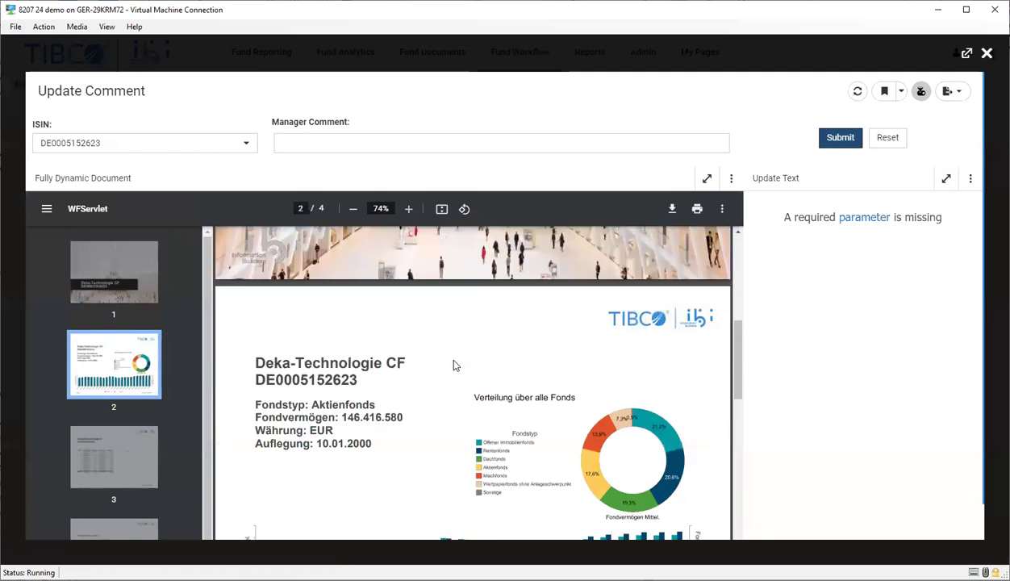
scroll(454, 366, down, 3)
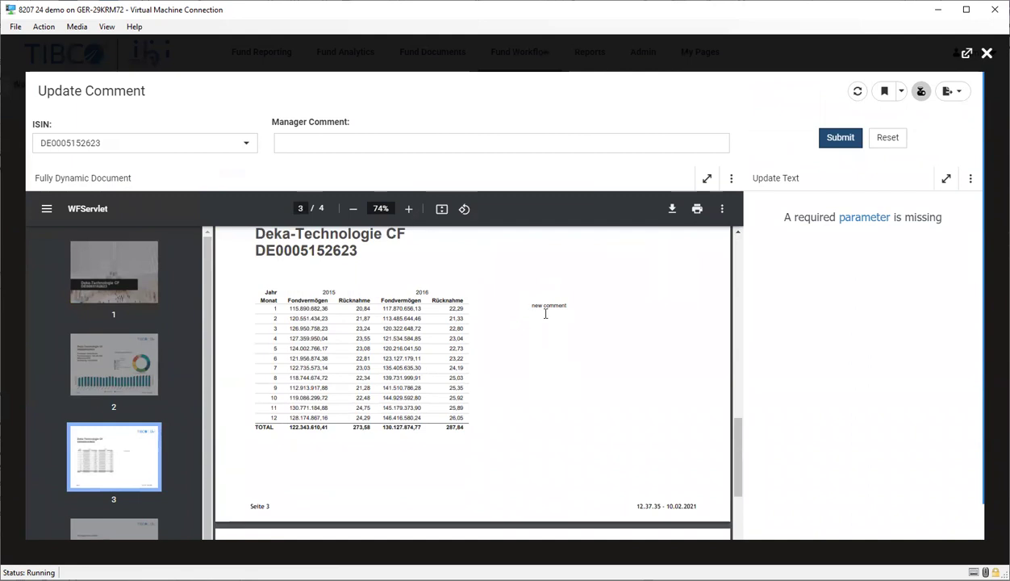
scroll(539, 322, down, 5)
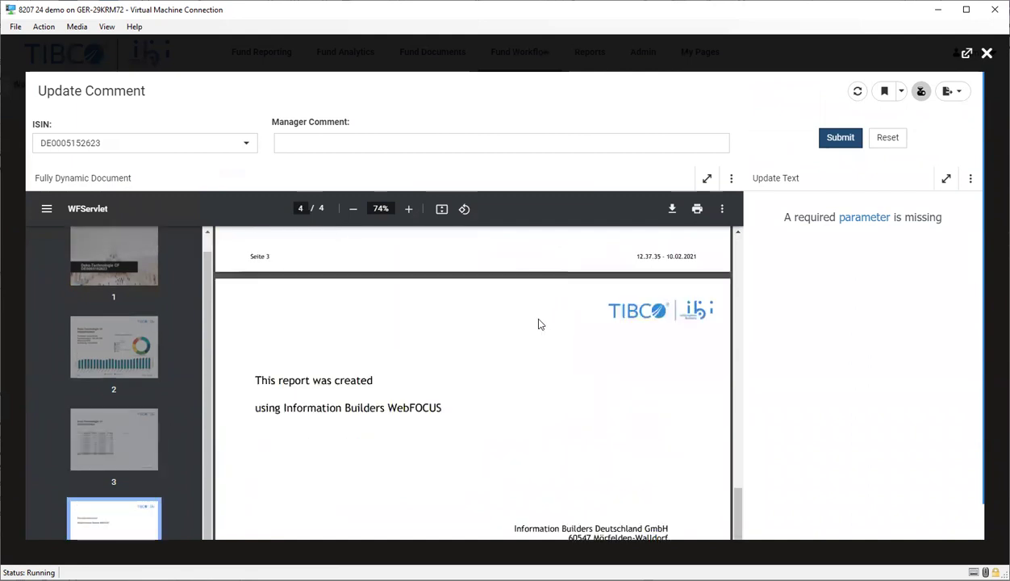
scroll(539, 324, up, 5)
scroll(539, 323, up, 1)
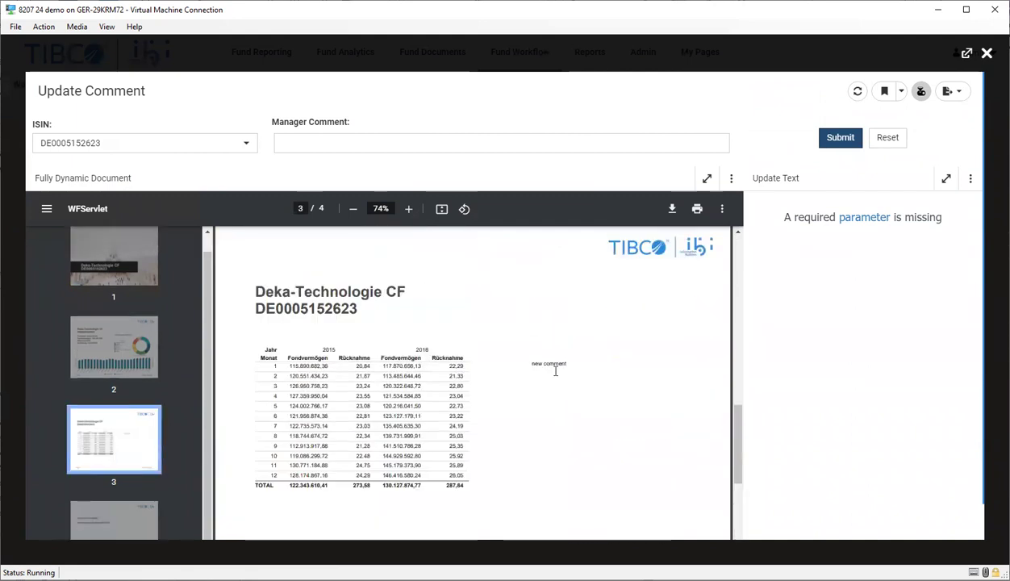
Enter the manager comment "This fund is well performing. We need to continue." for the fund and submit it.
click(360, 143)
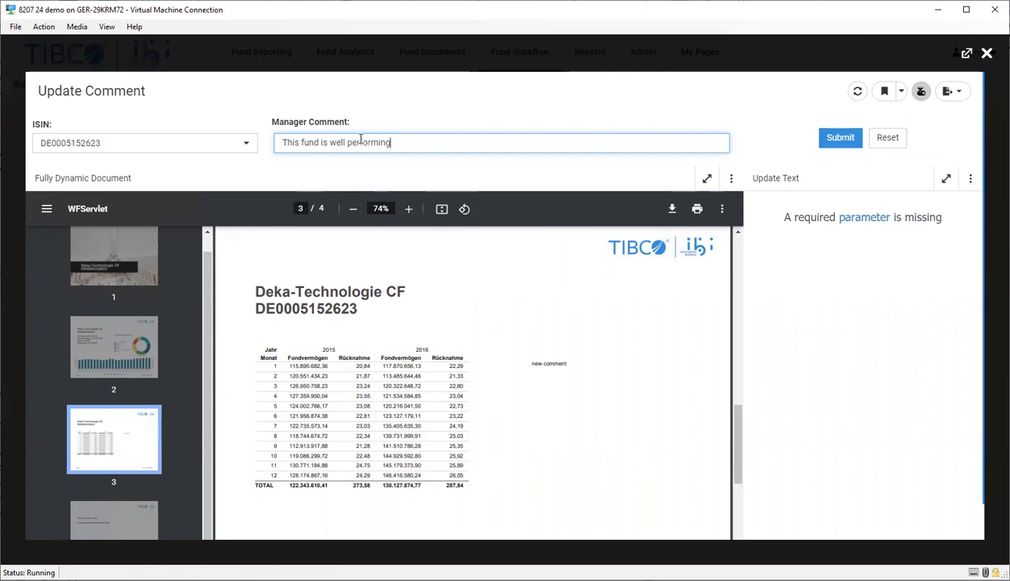
text(e n)
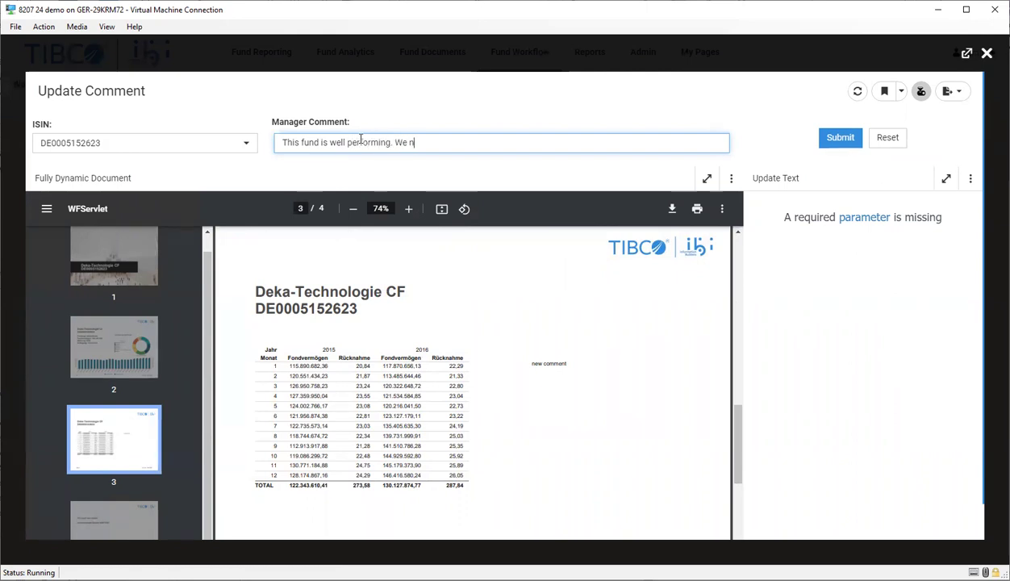
text(eed to continue.)
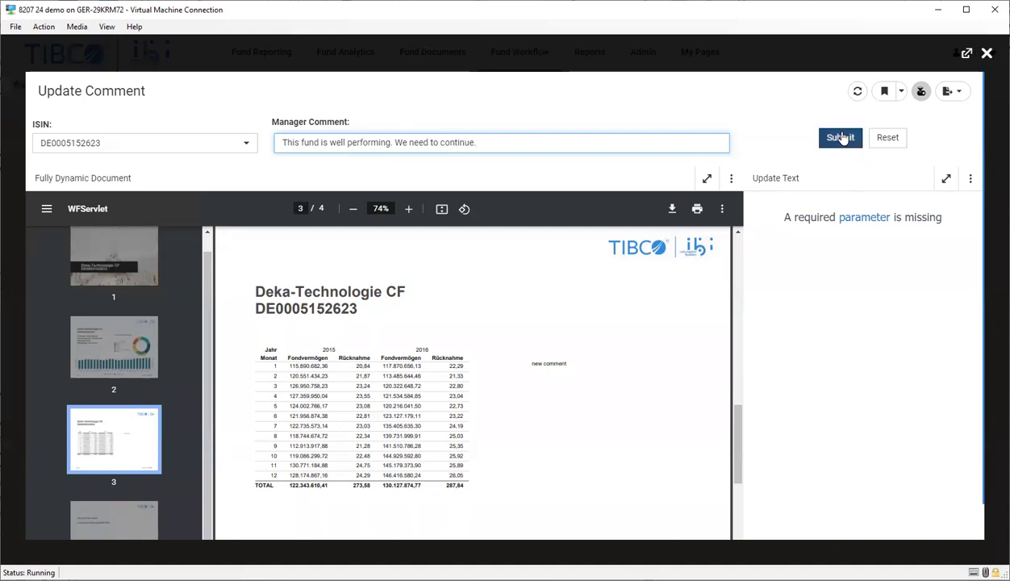
click(840, 139)
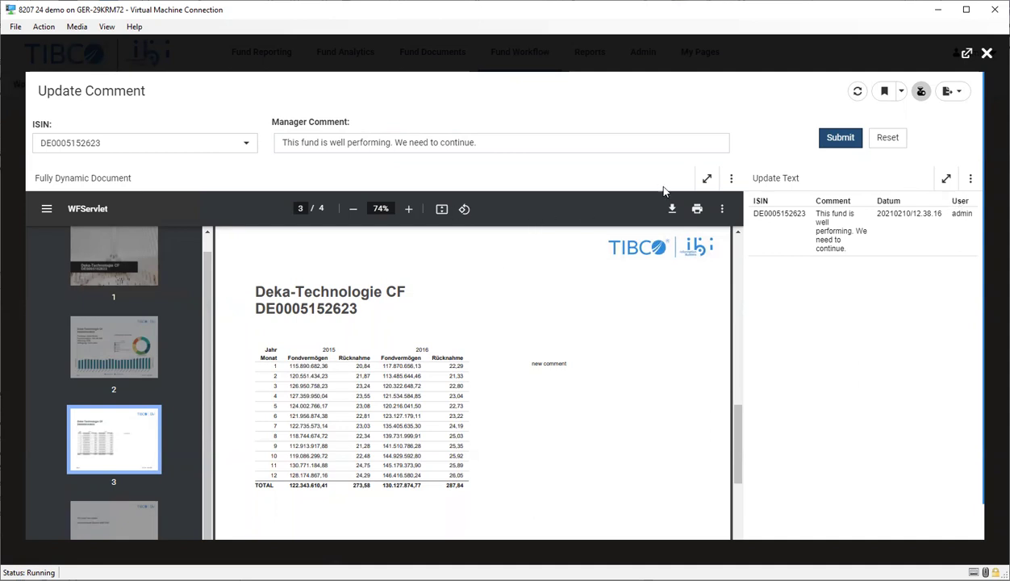
Refresh the fund document, check the manager comment on page 3 at a larger zoom, and close the comment form.
click(736, 203)
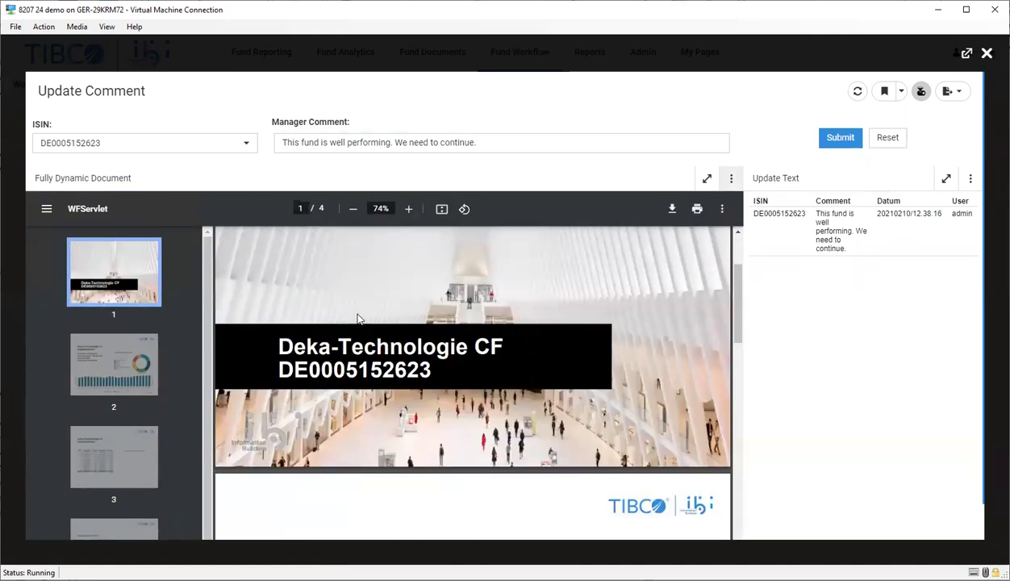
scroll(359, 319, down, 6)
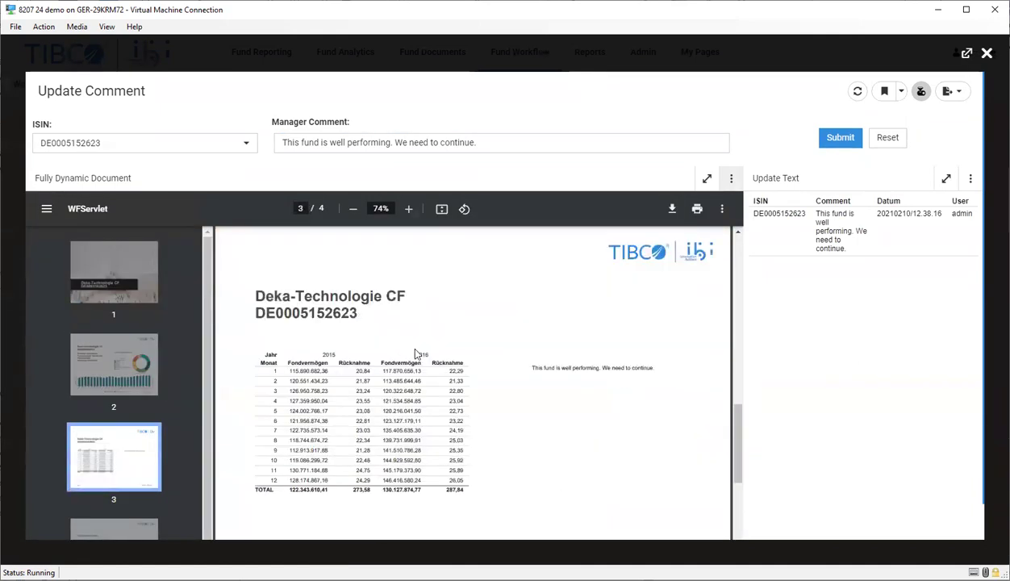
scroll(528, 394, up, 3)
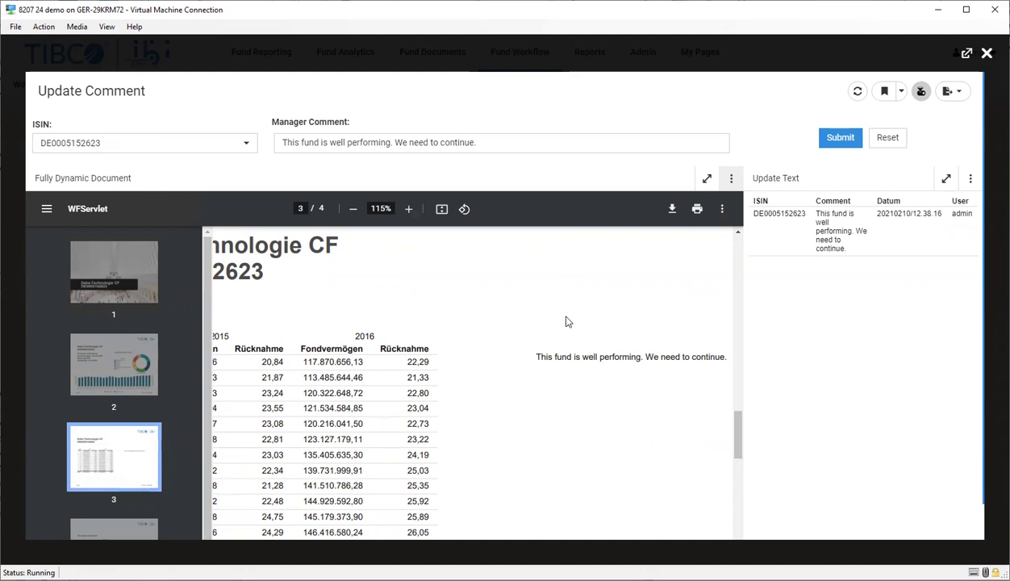
click(986, 54)
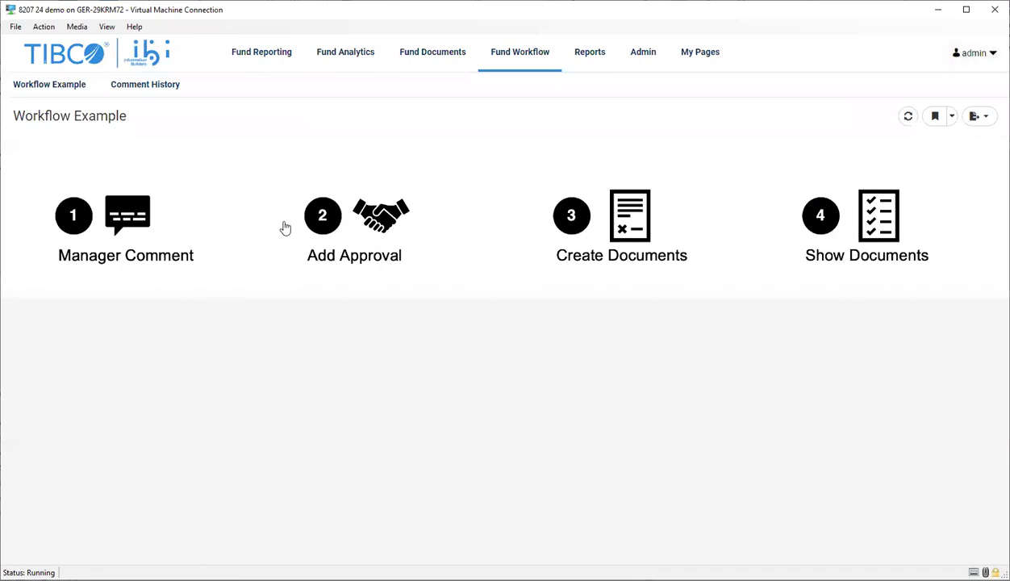
click(371, 225)
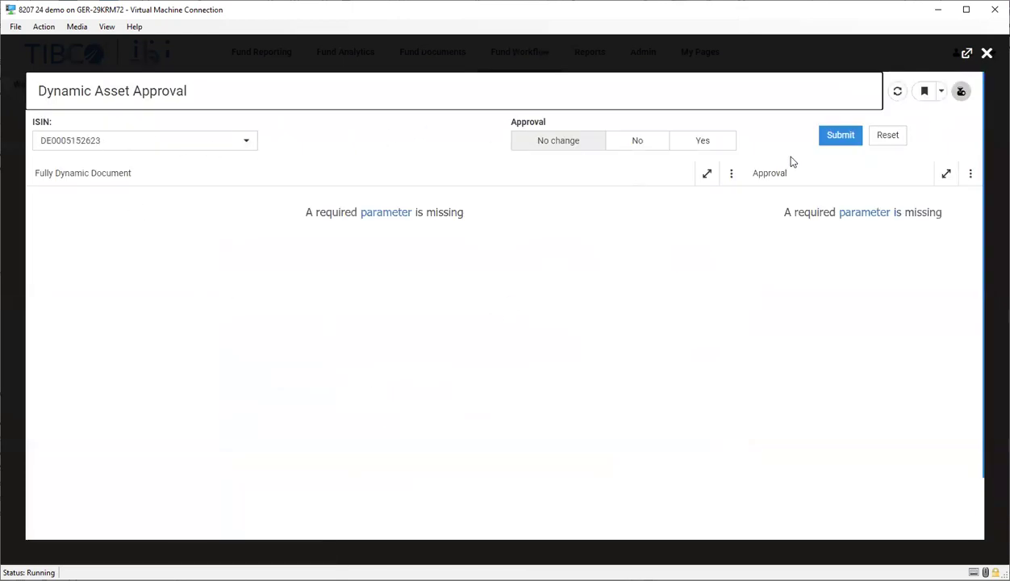
click(841, 142)
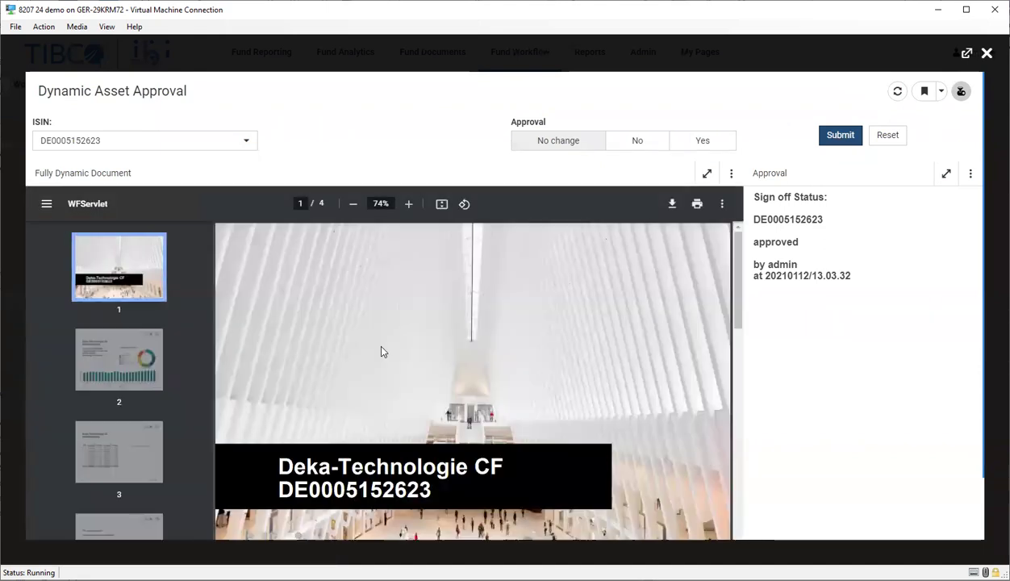
scroll(383, 352, down, 5)
scroll(383, 351, down, 5)
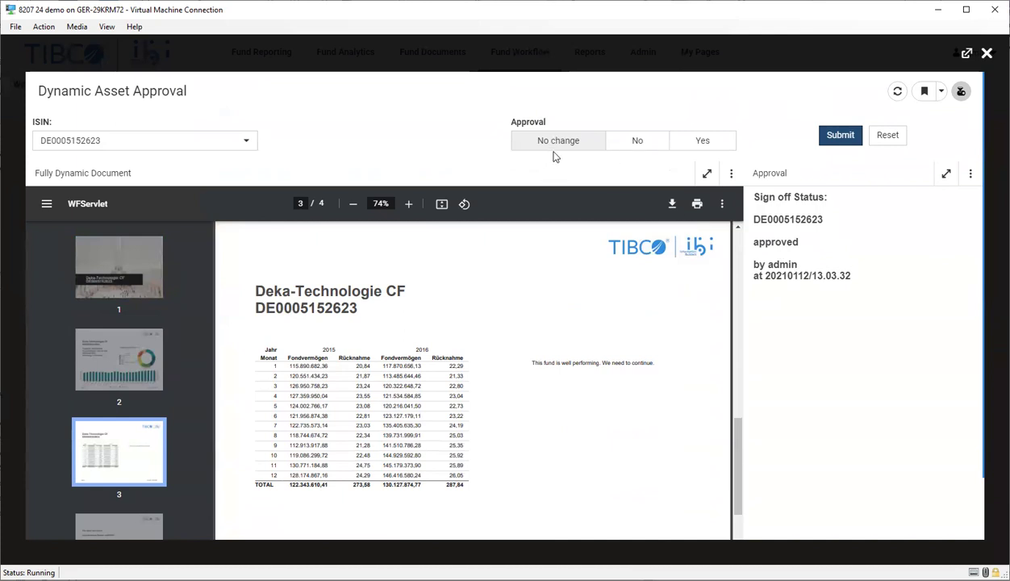
Set the fund's approval to No and submit the decision.
click(705, 141)
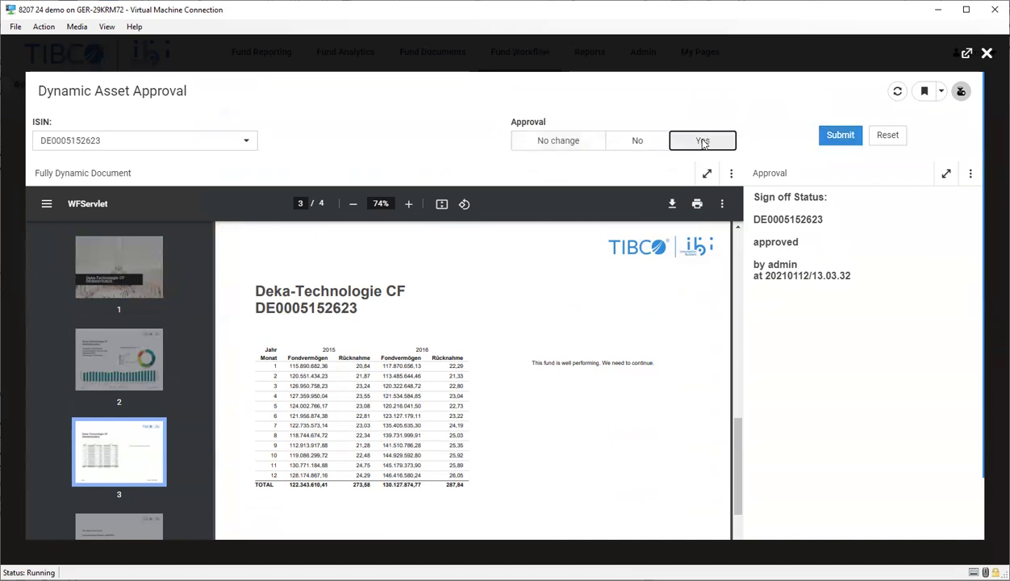
click(648, 146)
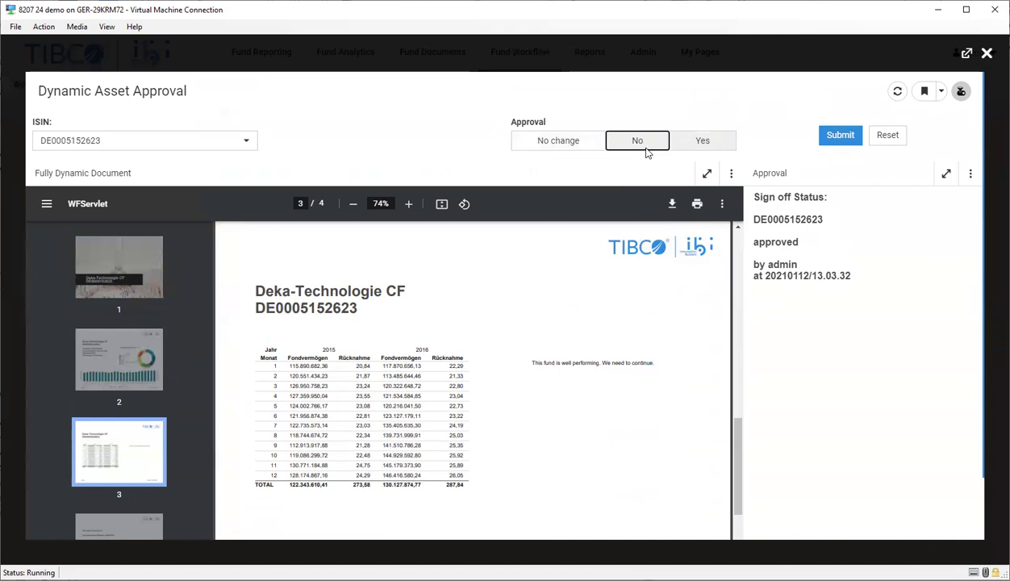
click(840, 137)
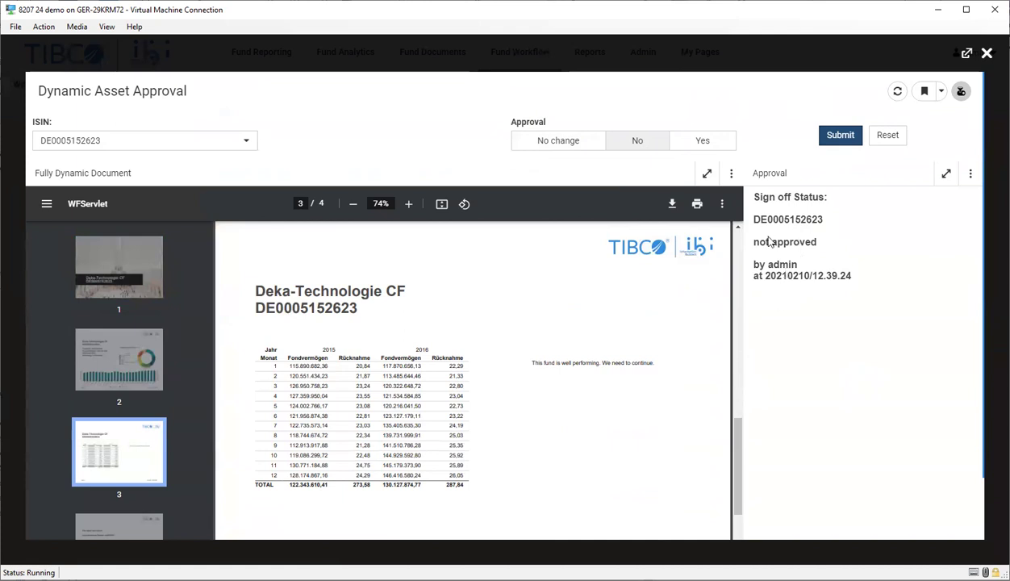
Set the fund's approval to Yes, submit the decision, and close the approval form.
click(702, 141)
click(838, 136)
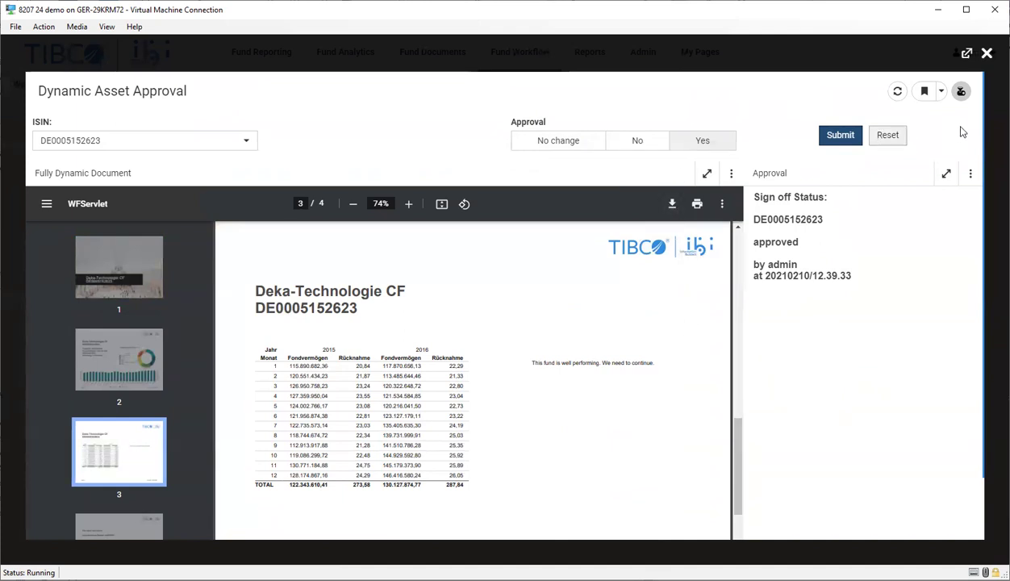
click(986, 54)
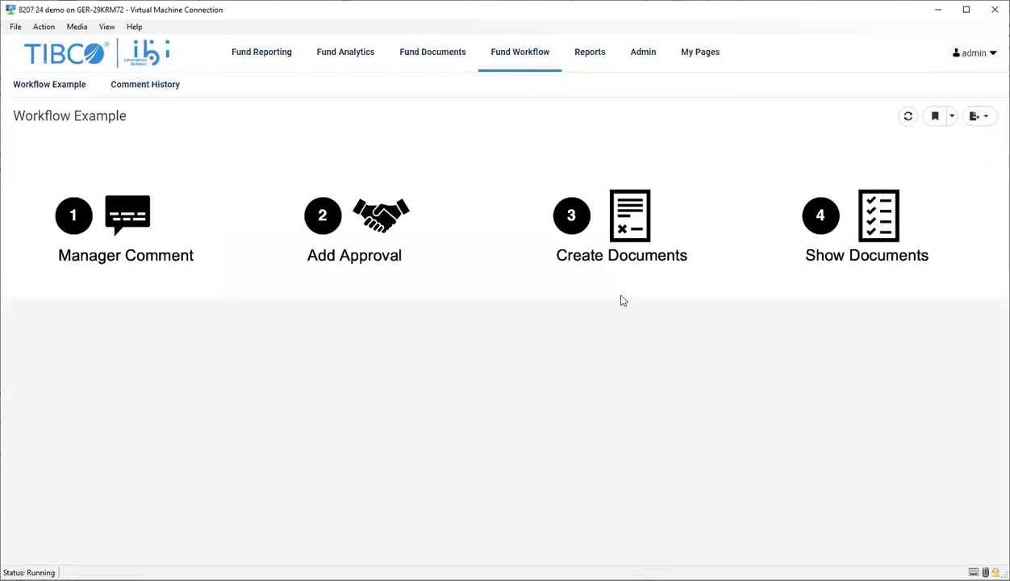
Batch-create the fund documents from the Create Documents workflow step, with a limit of 100 and Approved set to Yes.
click(587, 218)
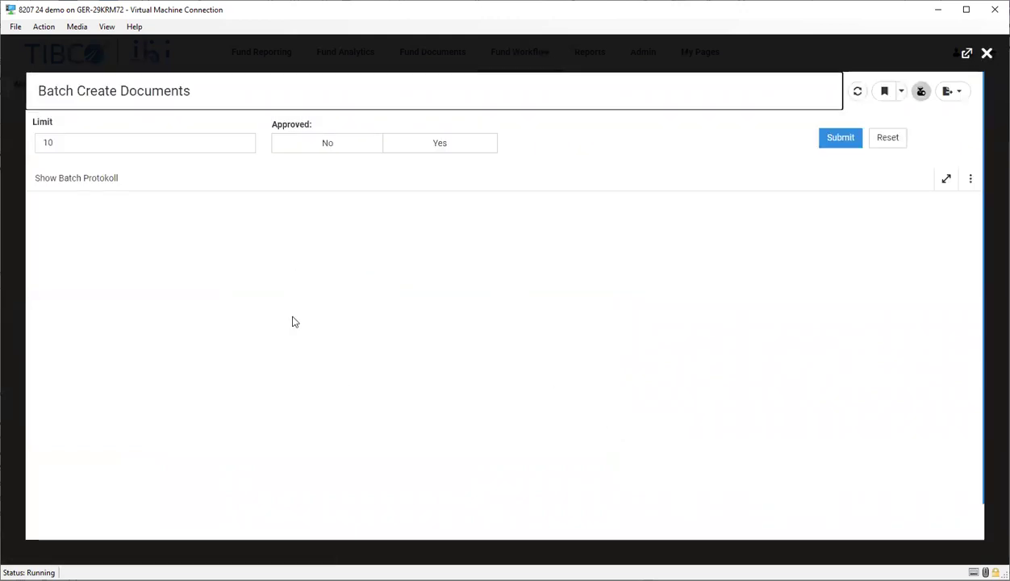
click(157, 146)
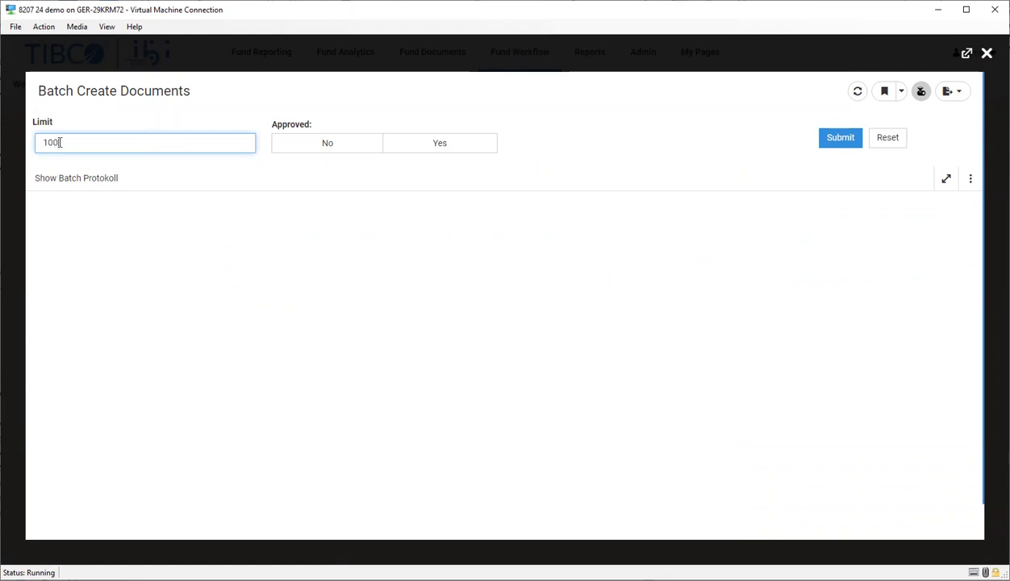
click(449, 148)
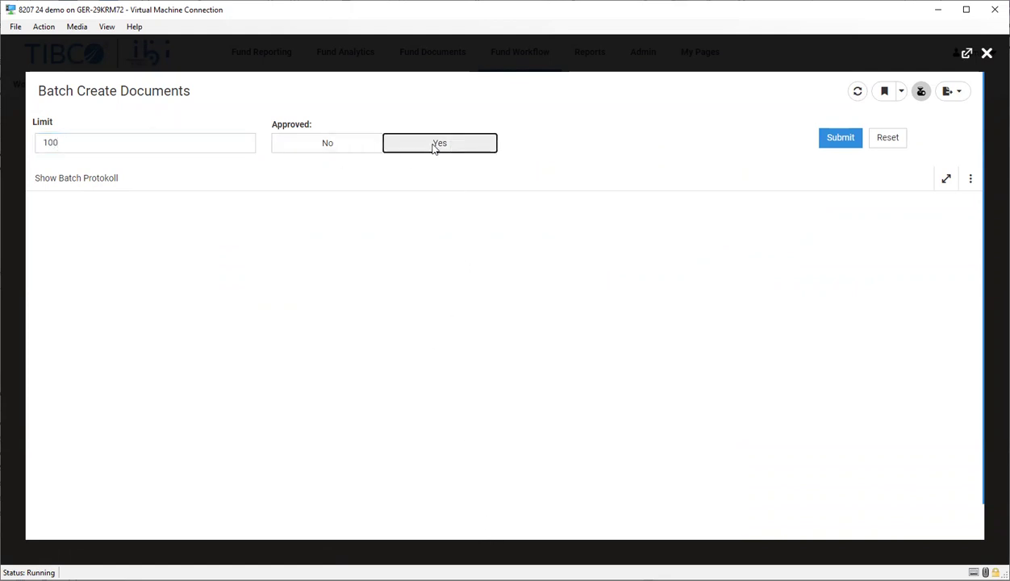
click(839, 140)
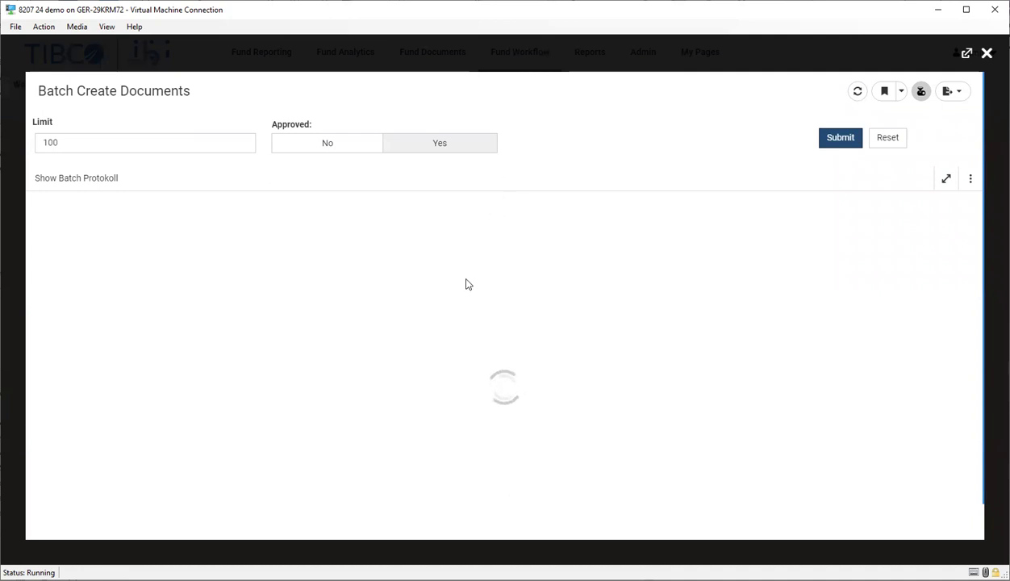
mouse_move(505, 72)
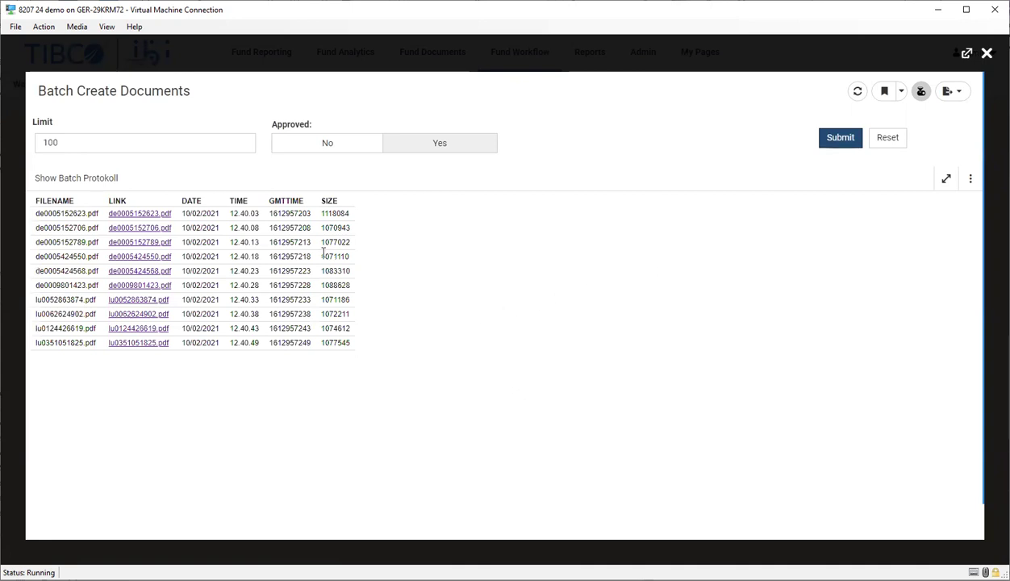
Open de0005152623.pdf from the batch log, check the manager comment on page 3, and return to the workflow overview.
double_click(50, 213)
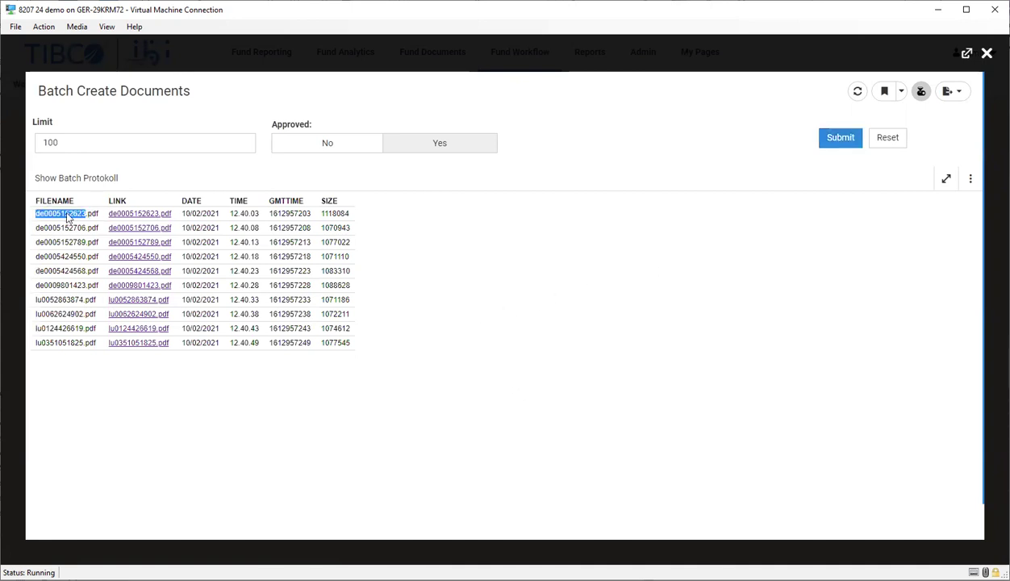
click(127, 216)
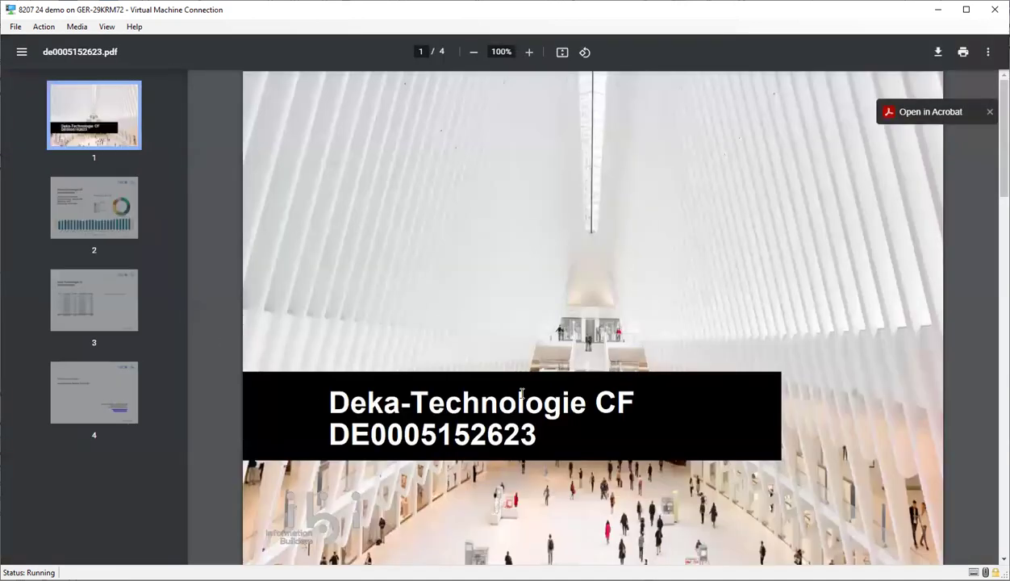
scroll(521, 393, down, 12)
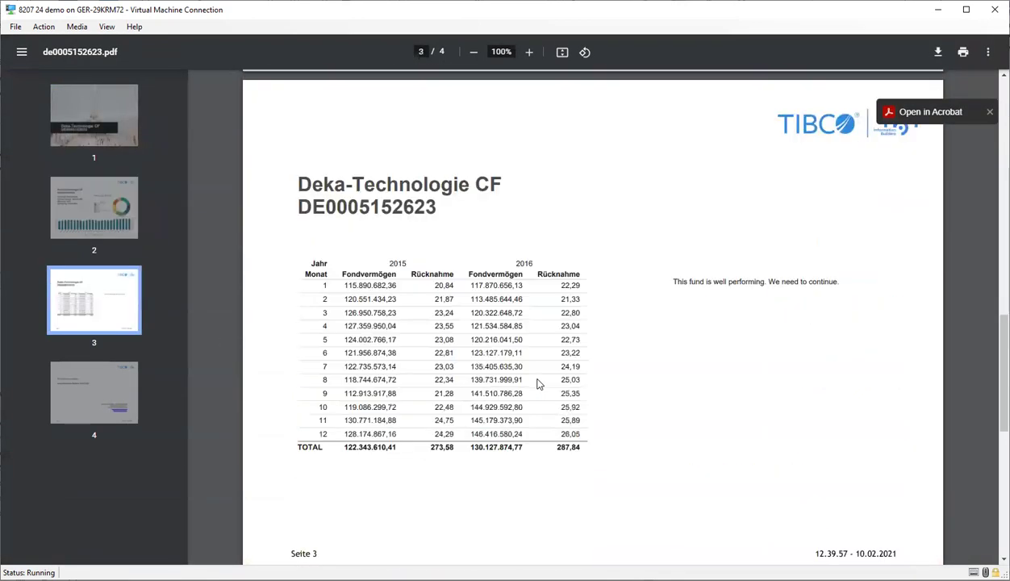
scroll(565, 371, down, 2)
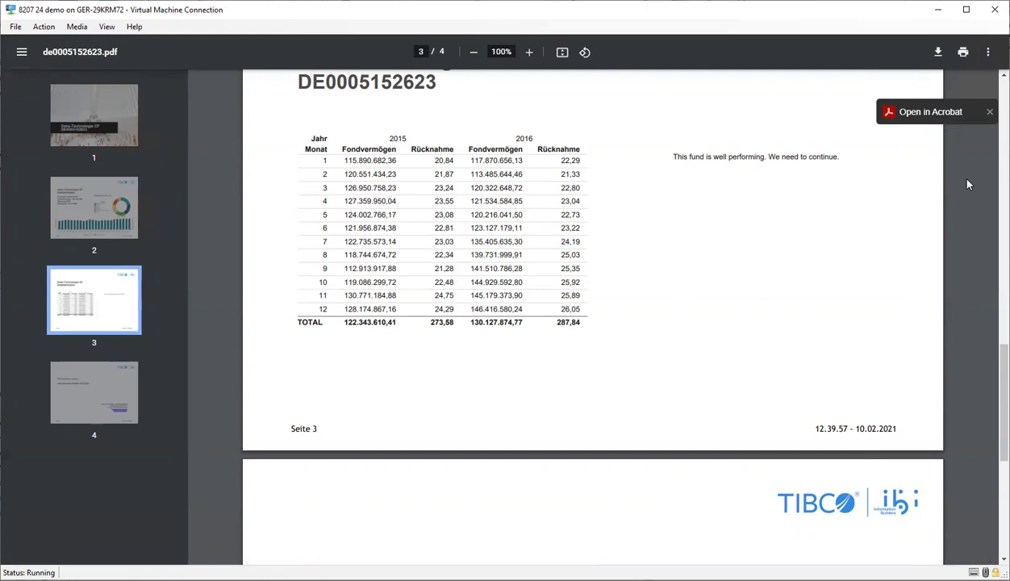
key(F11)
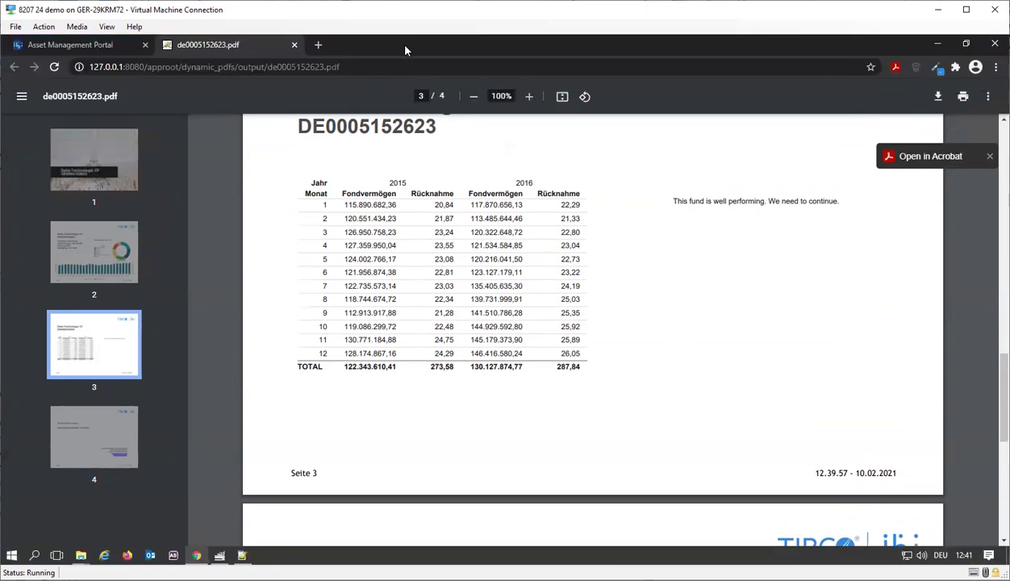
click(294, 45)
key(F11)
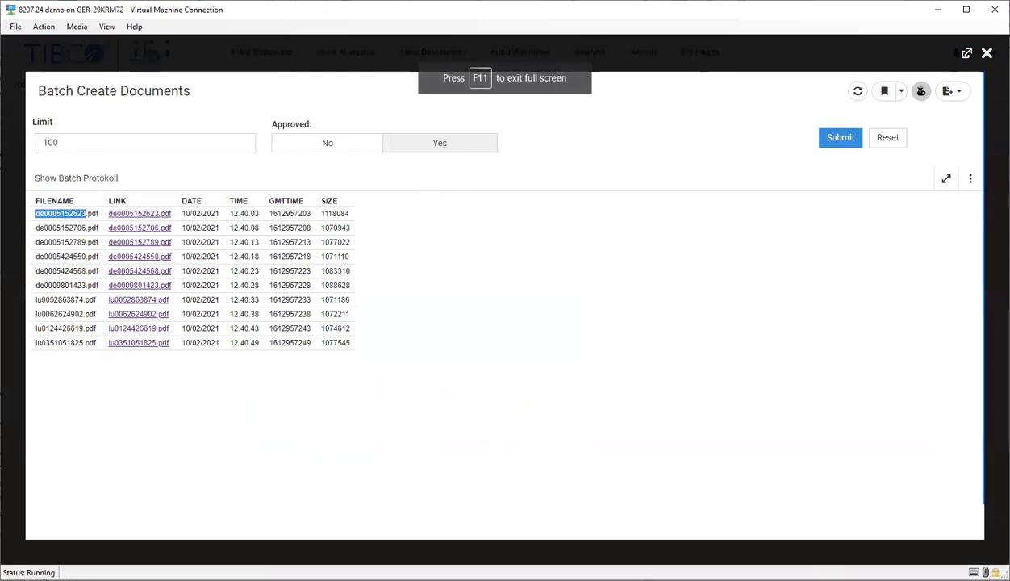
click(986, 53)
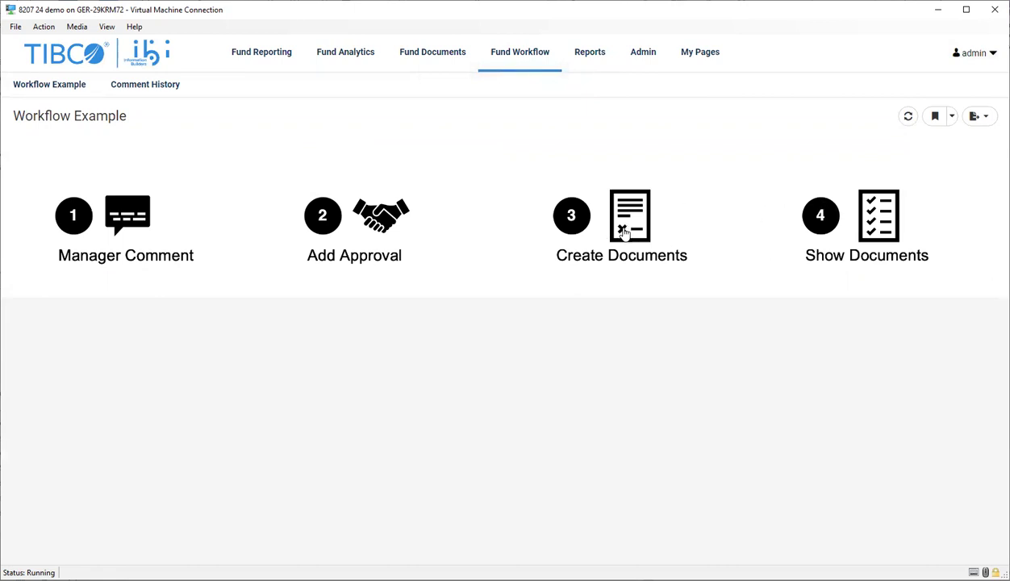
click(152, 88)
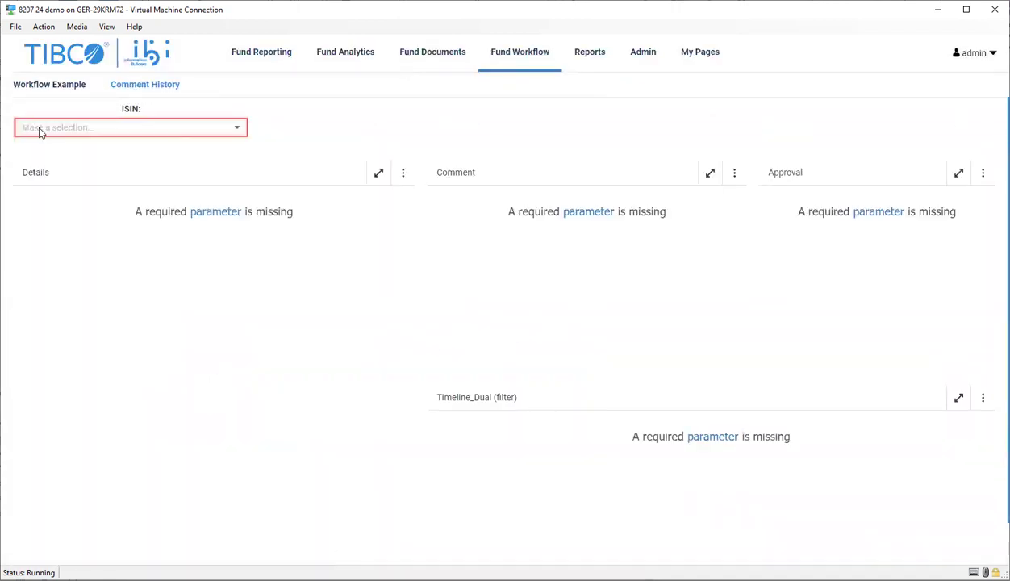
click(132, 134)
click(103, 149)
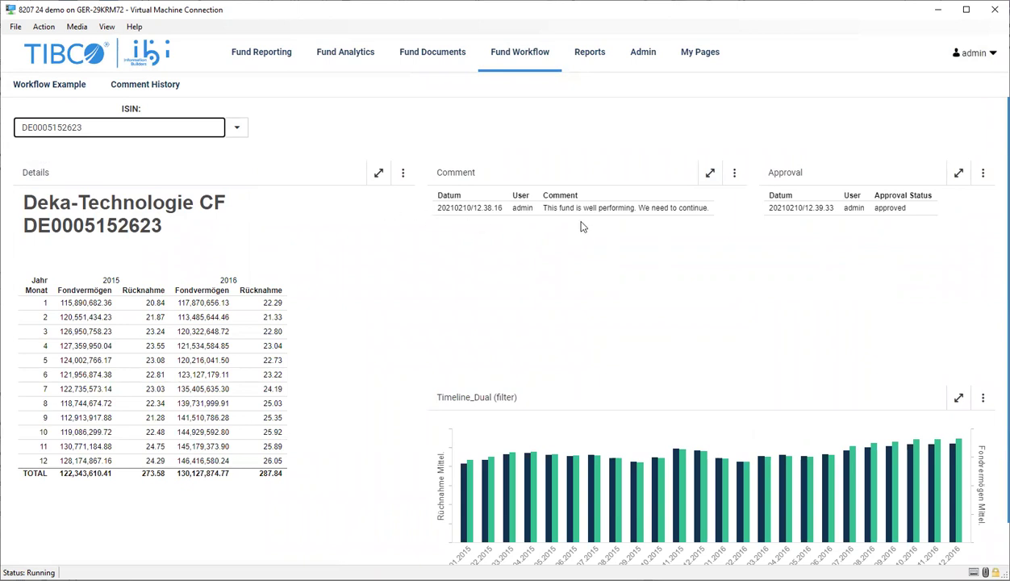
click(77, 129)
click(79, 165)
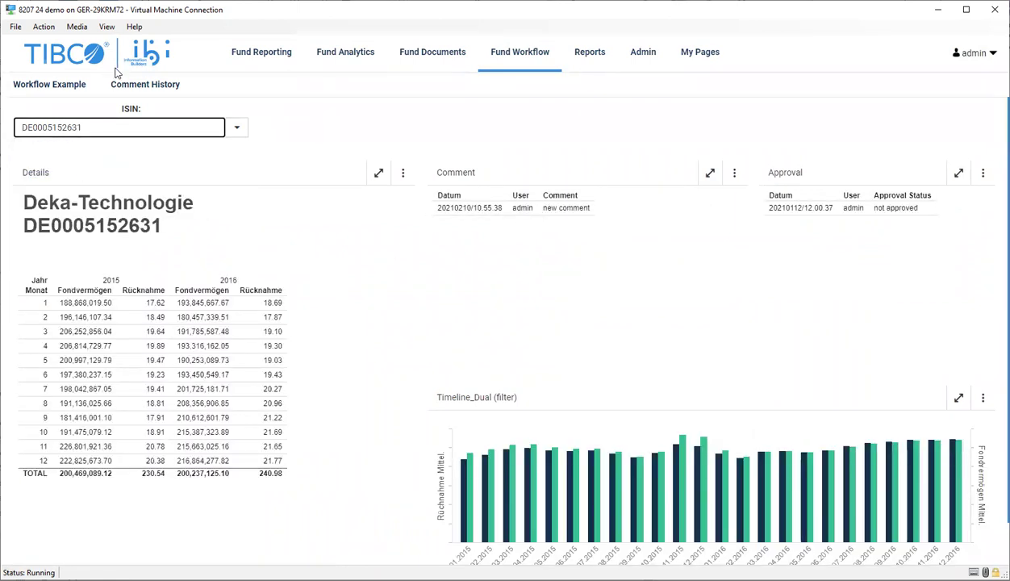
click(65, 86)
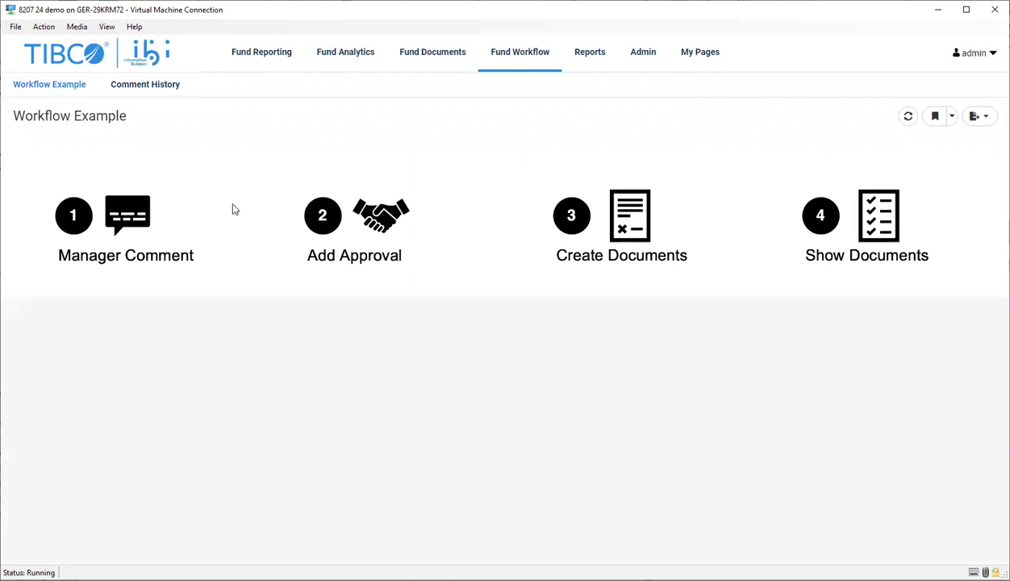
click(111, 217)
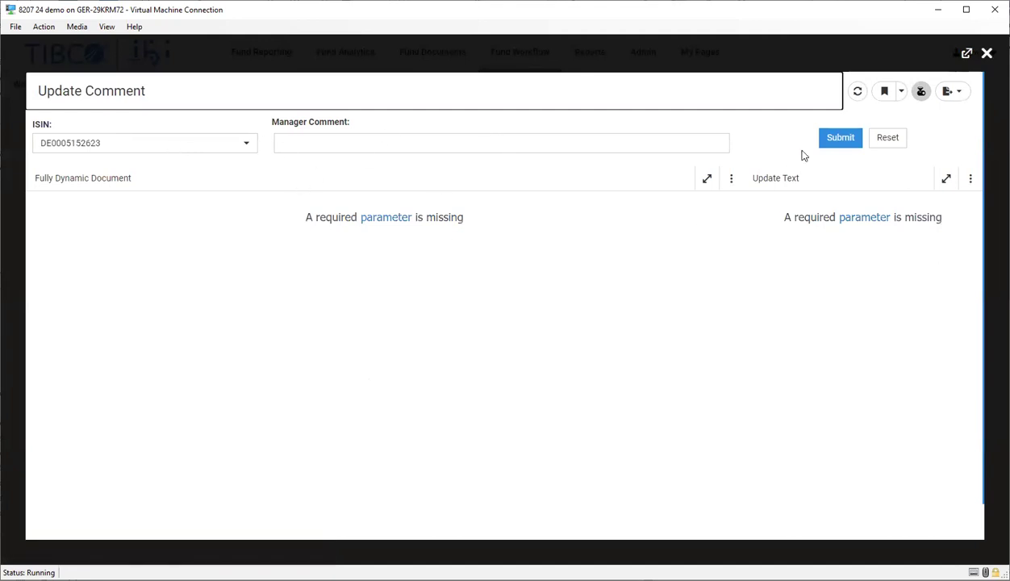
click(835, 138)
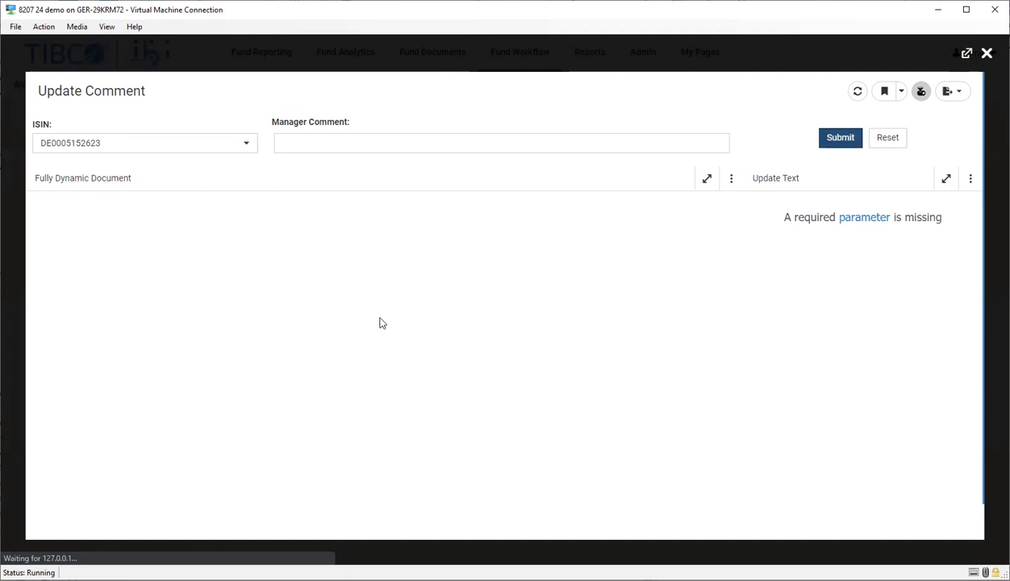
scroll(453, 382, down, 15)
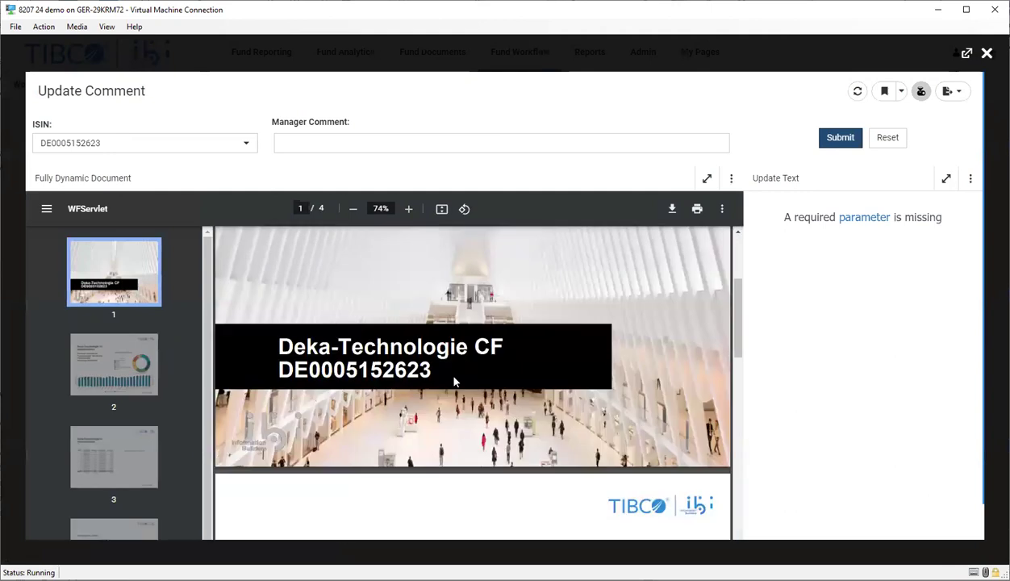
scroll(452, 381, down, 5)
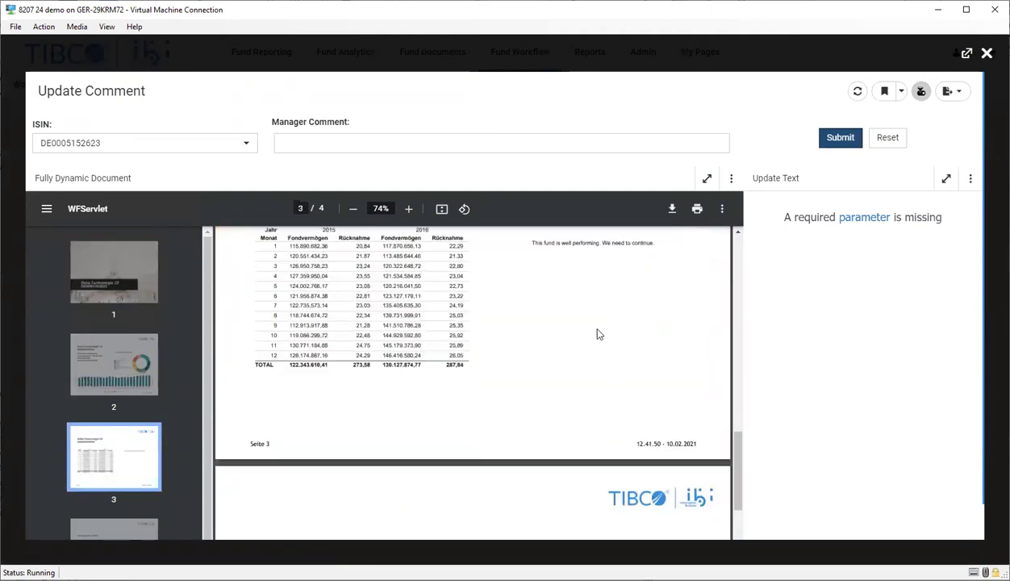
ctrl+scroll(496, 360, up, 3)
scroll(559, 367, up, 1)
scroll(505, 327, down, 2)
click(375, 140)
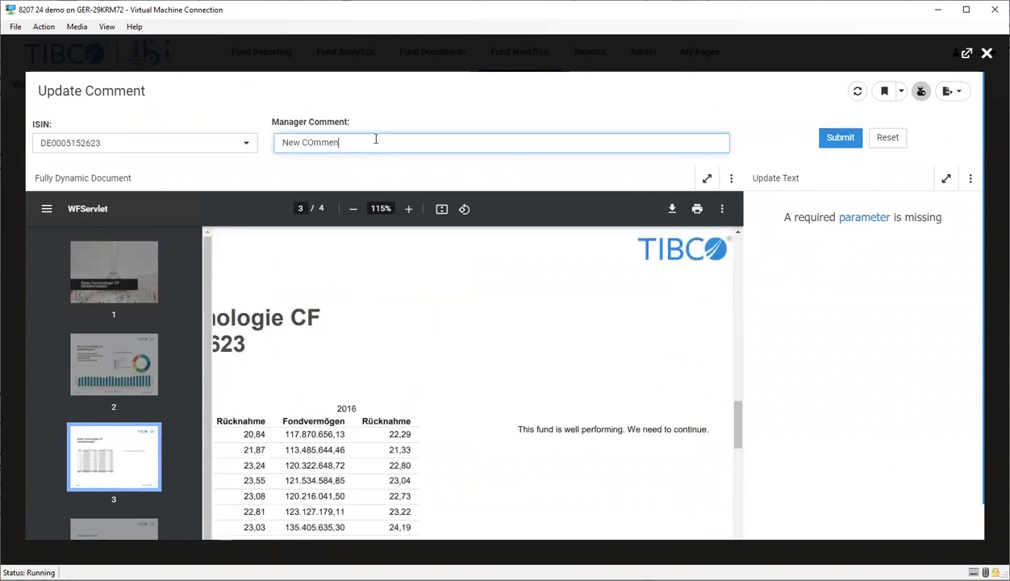
click(308, 142)
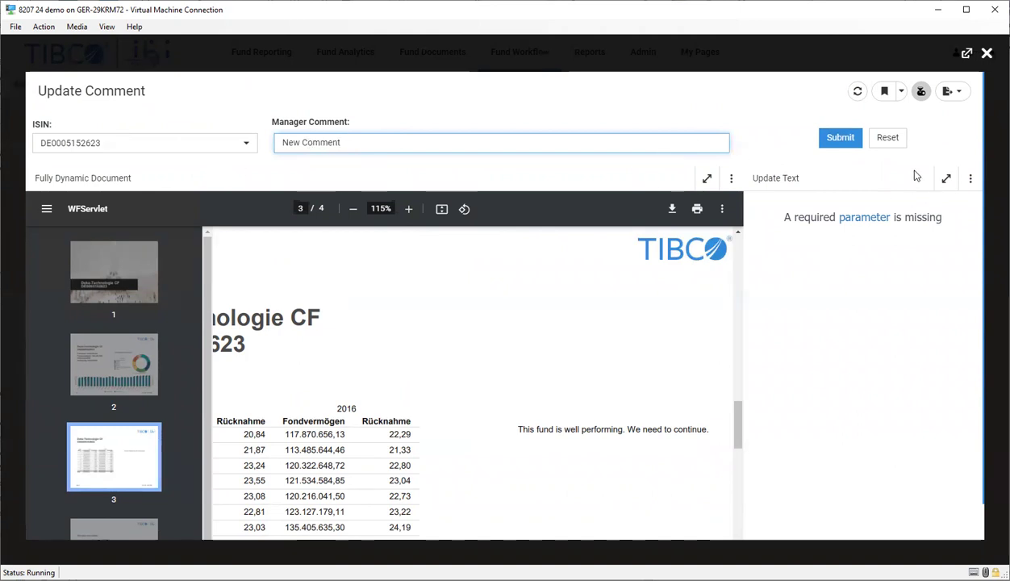
click(835, 139)
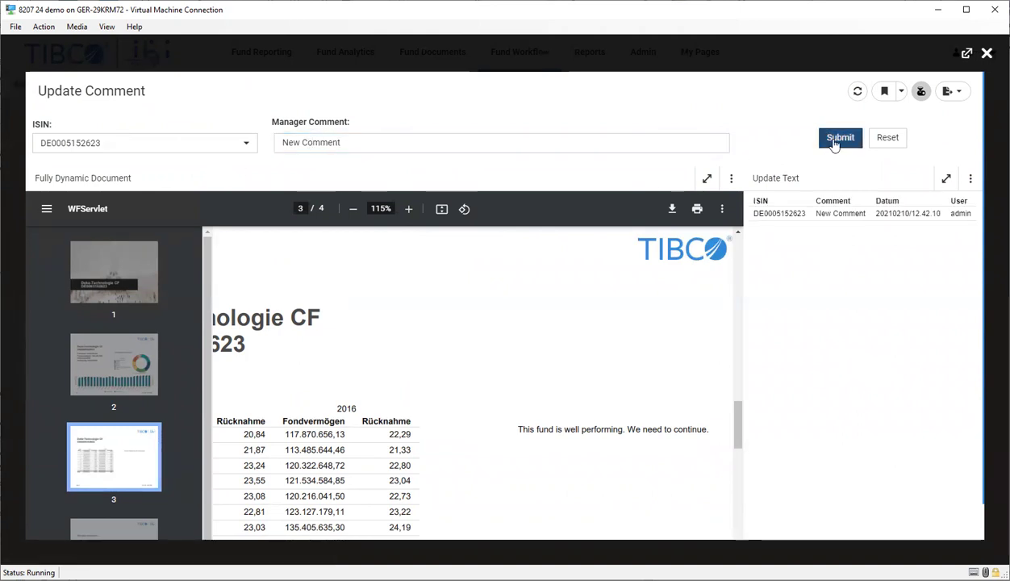
click(986, 53)
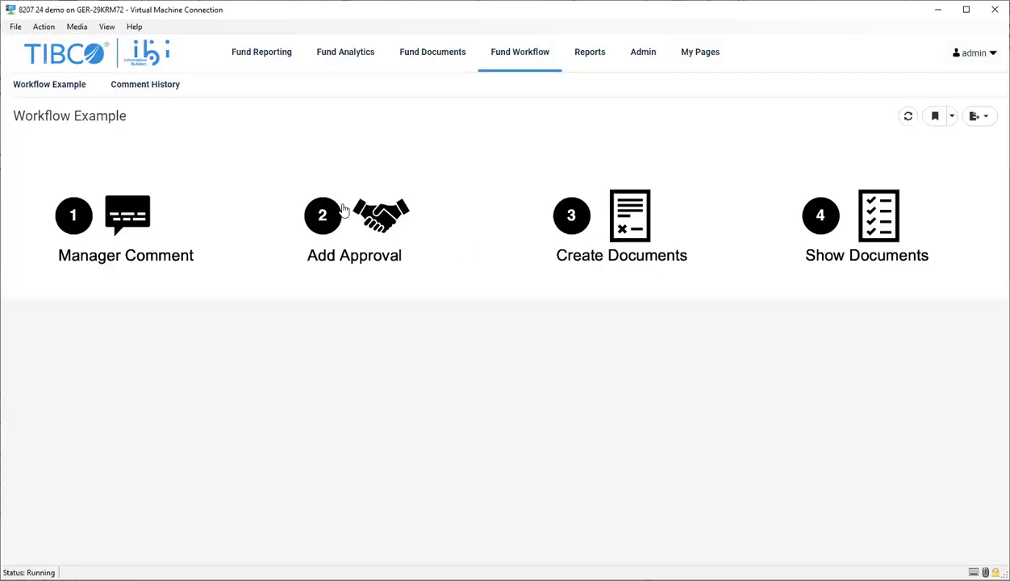
click(149, 87)
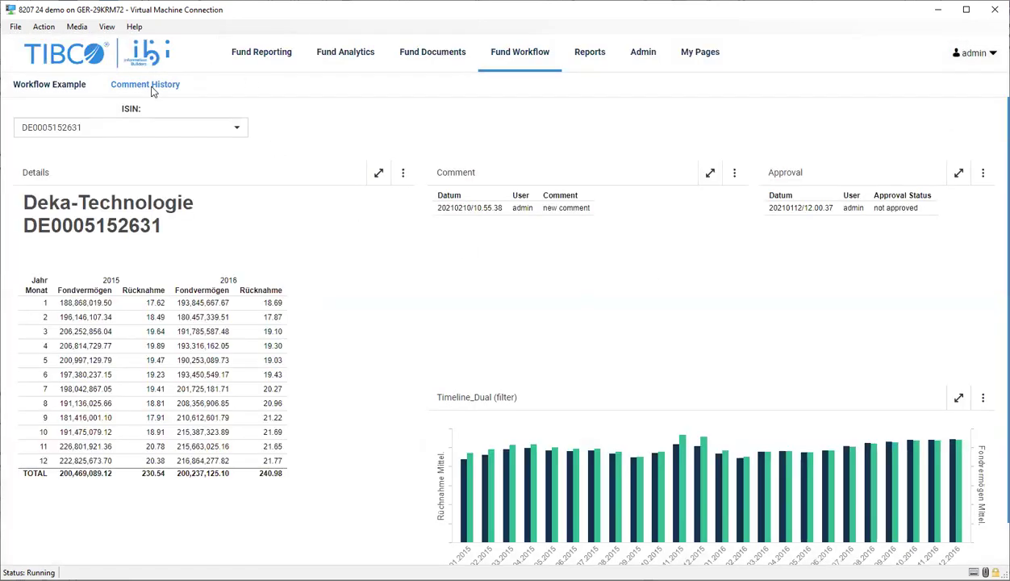
click(141, 131)
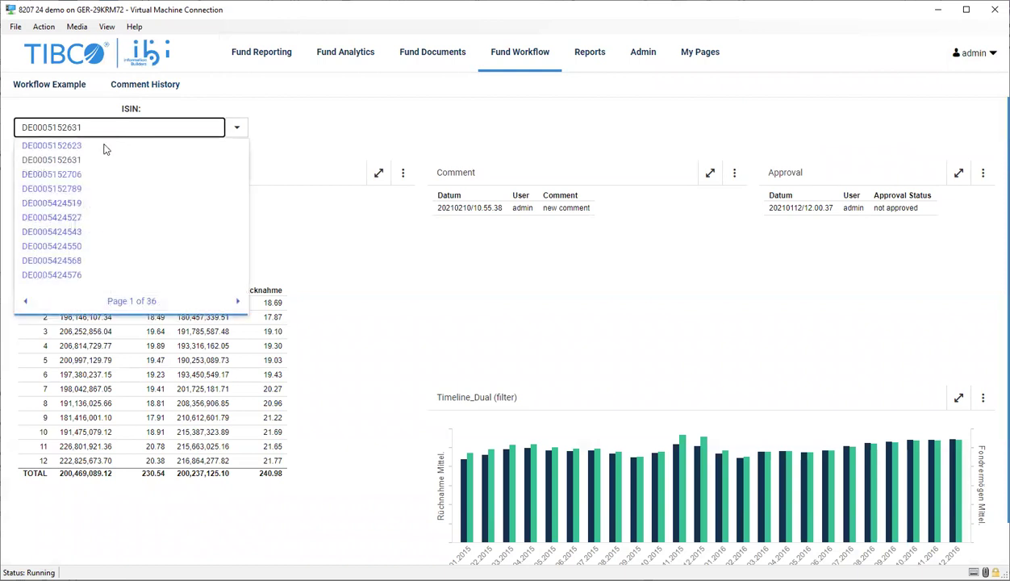
click(102, 147)
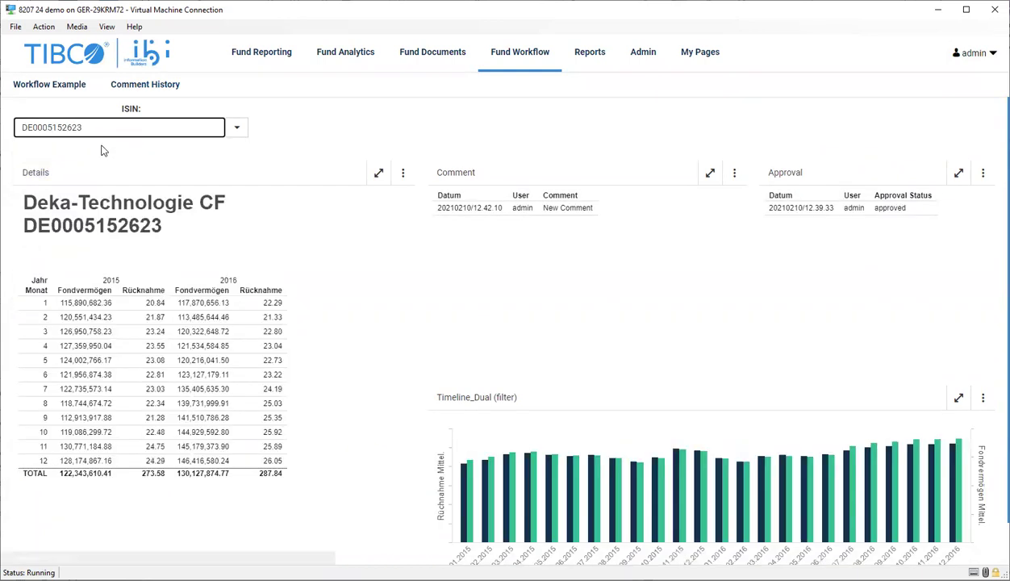